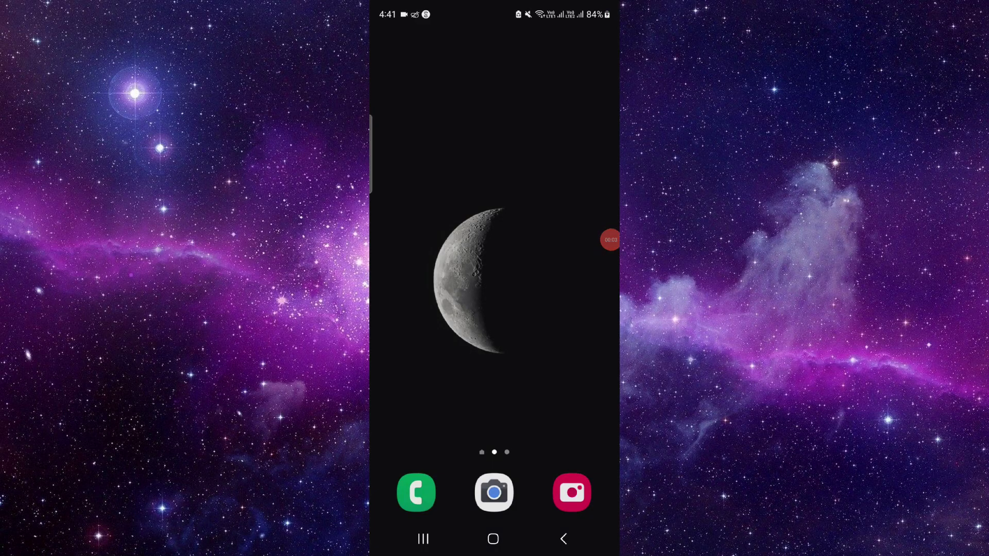
- Try to bring up the app drawer from the moon-wallpaper home screen
{"action": "mouse_move", "coordinate": [494, 432]}
{"action": "left_mouse_down"}
{"action": "mouse_move", "coordinate": [495, 194]}
{"action": "mouse_move", "coordinate": [495, 432]}
{"action": "left_mouse_up"}
- Open the app drawer and reach Genius Fax's App info page through its shortcut menu
{"action": "left_click_drag", "start_coordinate": [495, 432], "coordinate": [495, 193]}
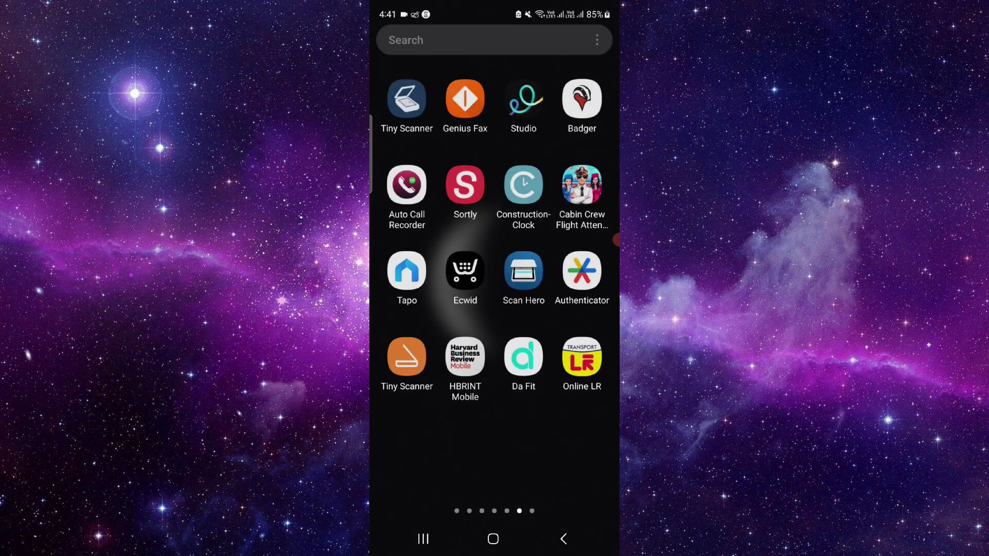
{"action": "left_click", "coordinate": [464, 99]}
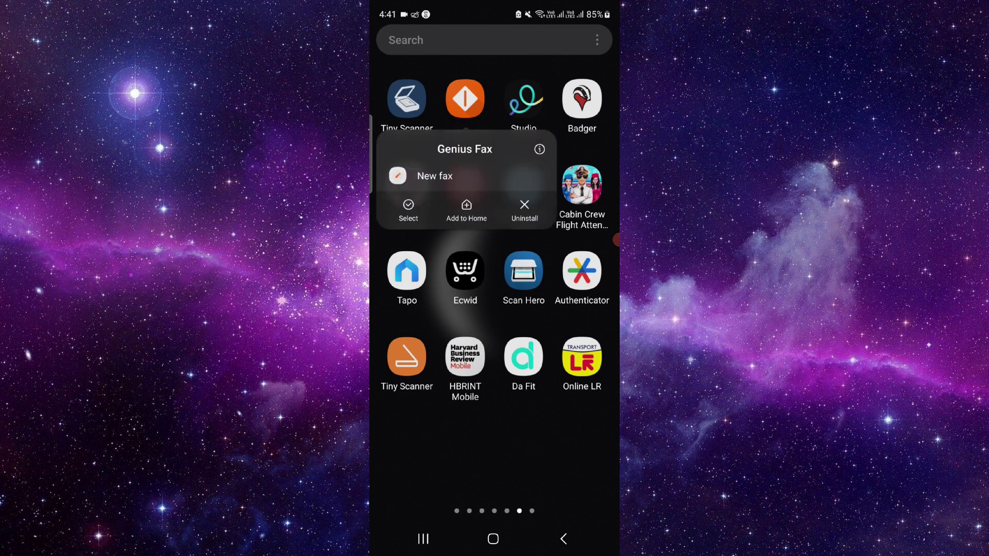
{"action": "left_click", "coordinate": [538, 148]}
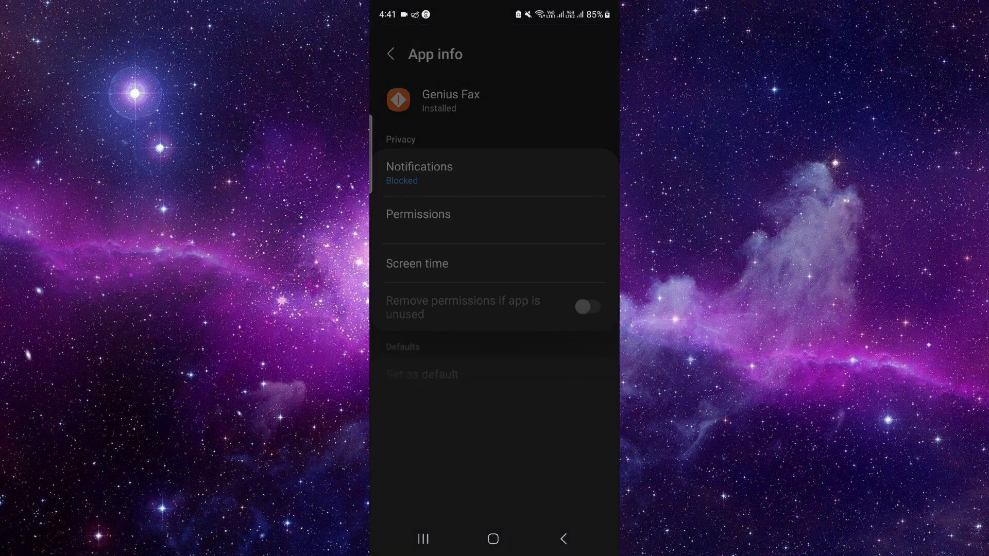
{"action": "scroll", "coordinate": [494, 309], "scroll_direction": "down", "scroll_amount": 3}
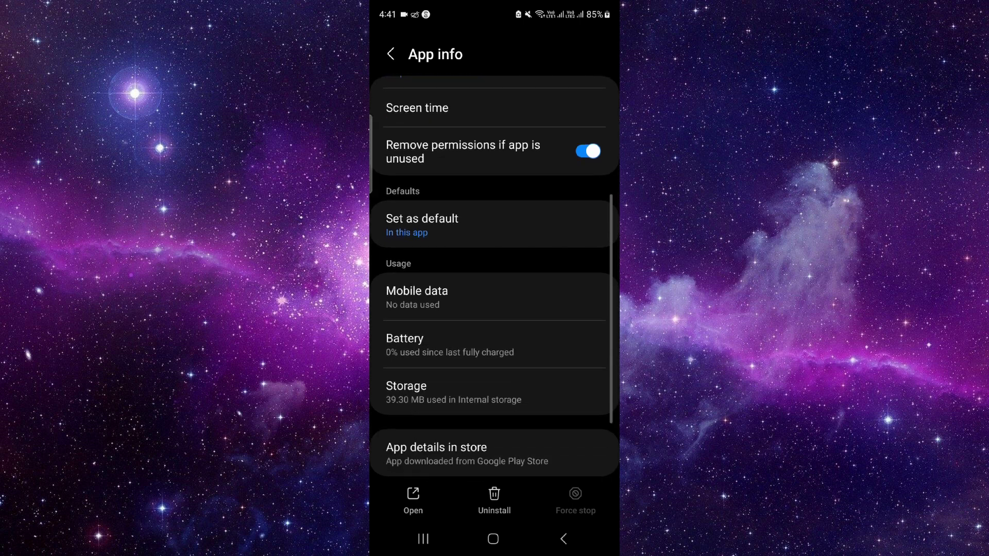
- Open Genius Fax's Google Play page and collapse the 'Available on more devices' section
{"action": "left_click", "coordinate": [442, 389]}
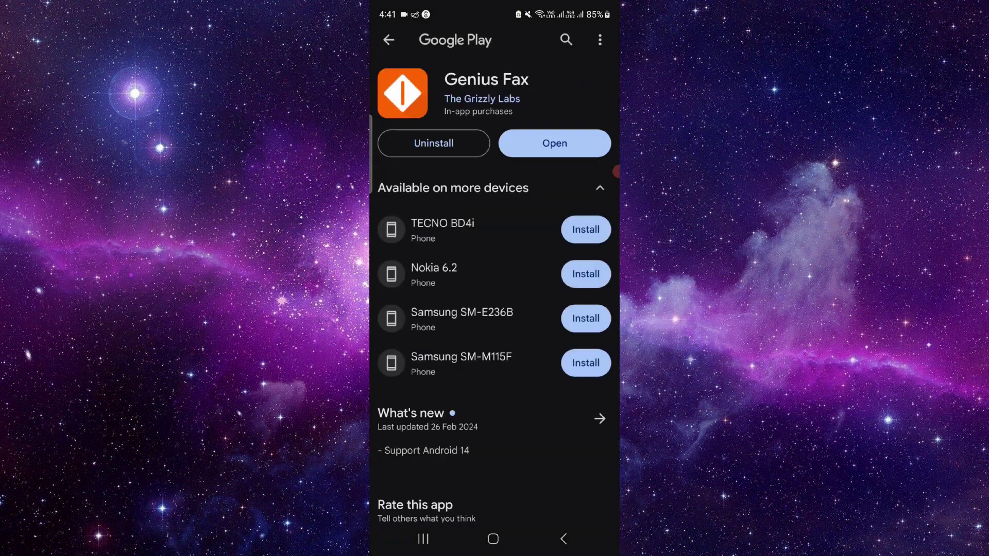
{"action": "left_click", "coordinate": [600, 188]}
{"action": "left_click_drag", "start_coordinate": [616, 171], "coordinate": [492, 149]}
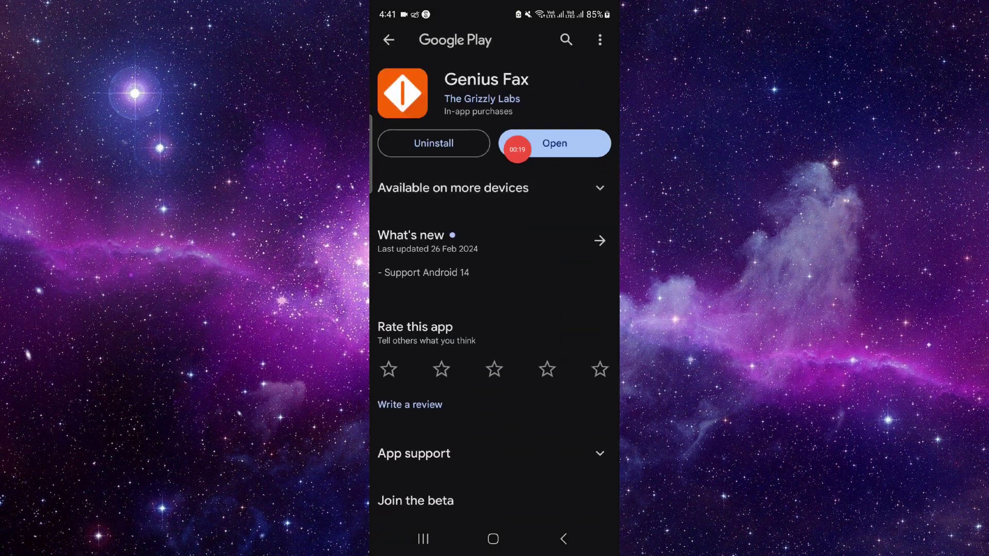
- Uninstall Genius Fax, confirm the removal, and return to the home screen
{"action": "left_click", "coordinate": [433, 144]}
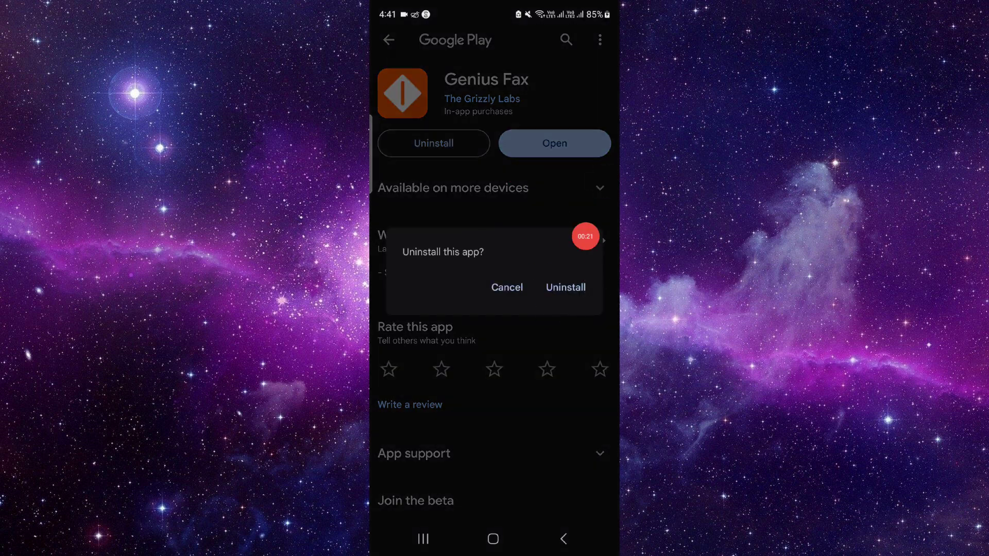
{"action": "left_click", "coordinate": [566, 287]}
{"action": "left_click_drag", "start_coordinate": [605, 229], "coordinate": [604, 286]}
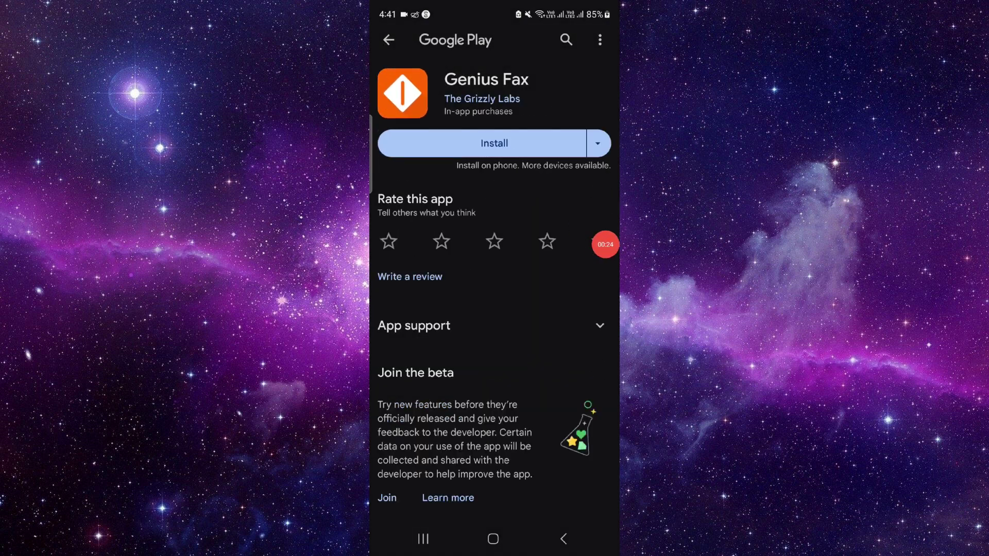
{"action": "left_click", "coordinate": [493, 539]}
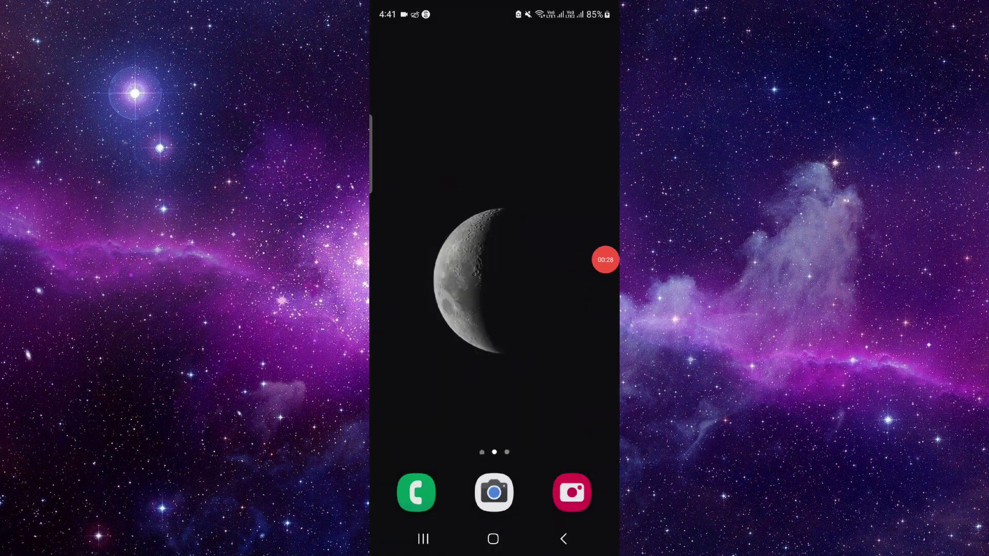
{"action": "mouse_move", "coordinate": [605, 261]}
{"action": "left_mouse_down"}
{"action": "mouse_move", "coordinate": [605, 175]}
{"action": "mouse_move", "coordinate": [605, 233]}
{"action": "left_mouse_up"}
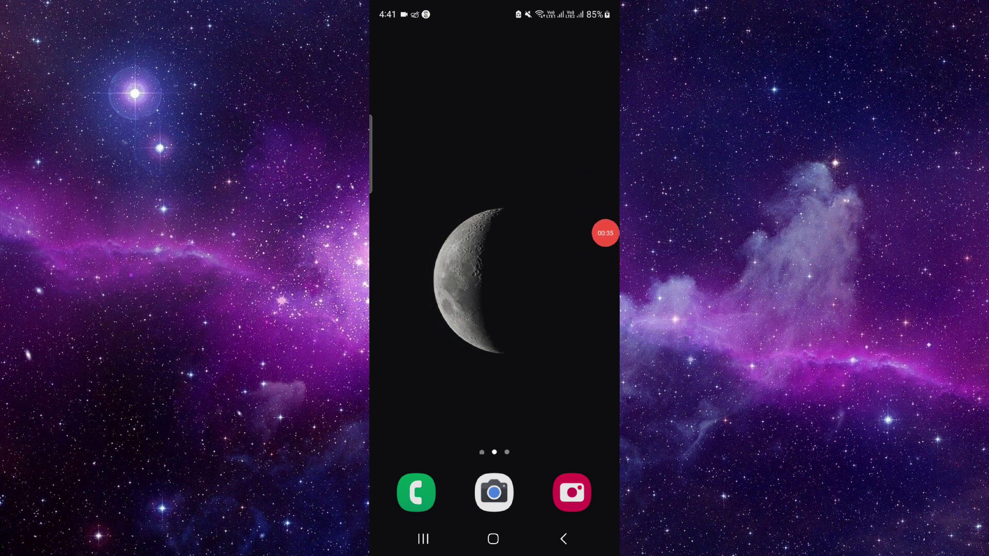